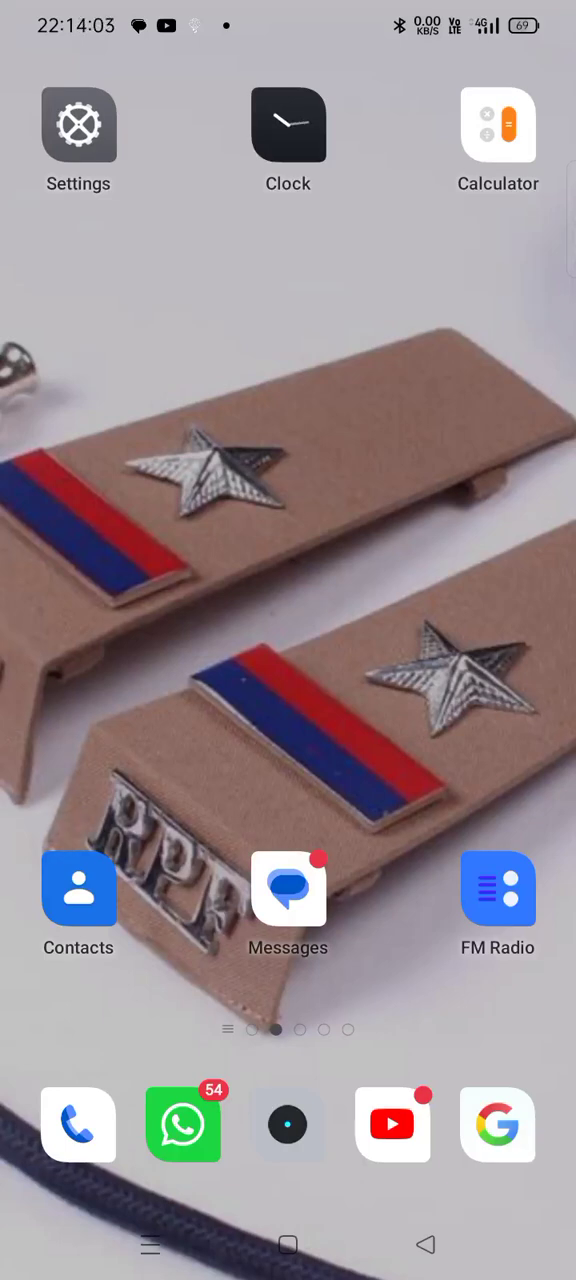
# Swipe to the last home screen page and launch the GPay app.
pyautogui.click(408, 848)
pyautogui.click(354, 992)
pyautogui.moveTo(450, 500); pyautogui.dragTo(100, 500)
pyautogui.moveTo(450, 500); pyautogui.dragTo(100, 500)
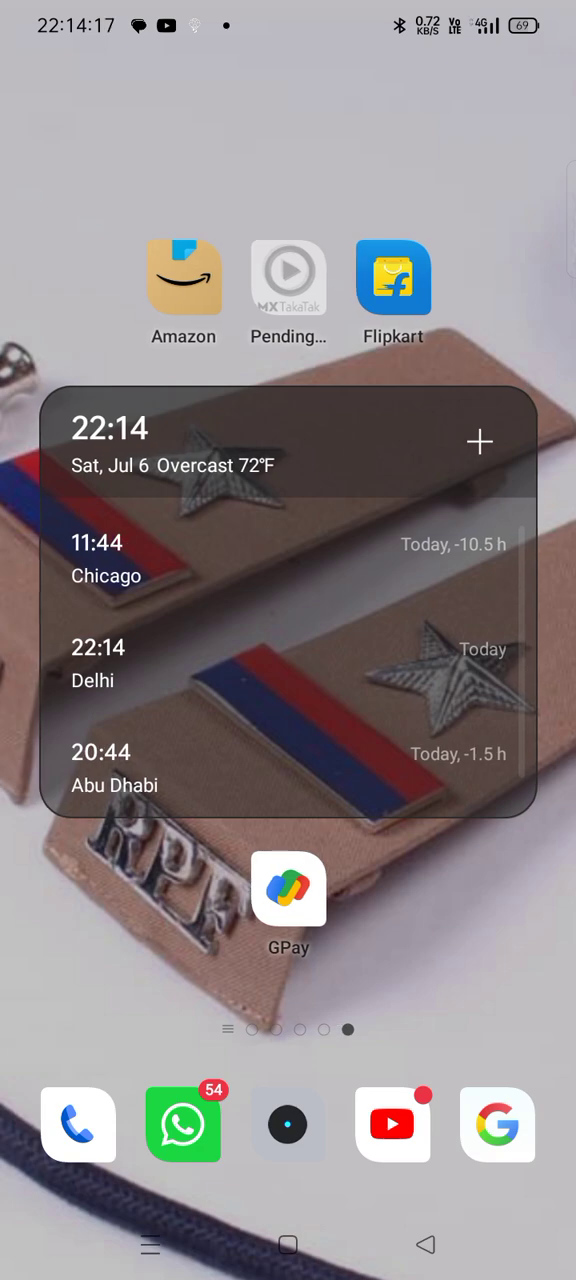
pyautogui.click(287, 880)
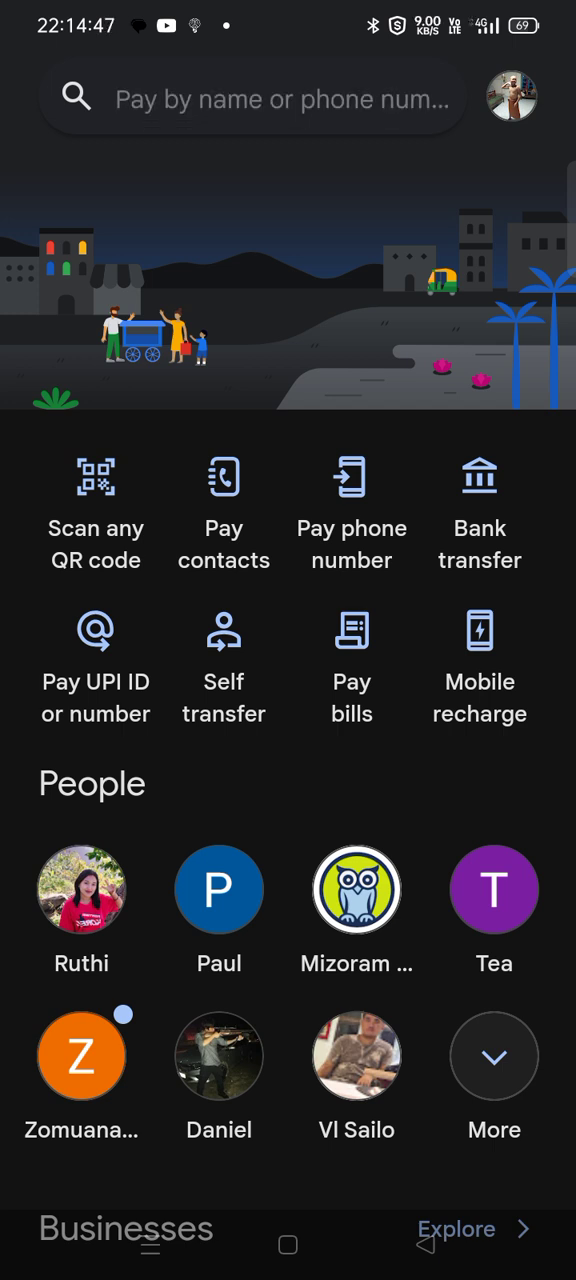
# Open the Google Pay account profile page from the profile picture.
pyautogui.click(513, 95)
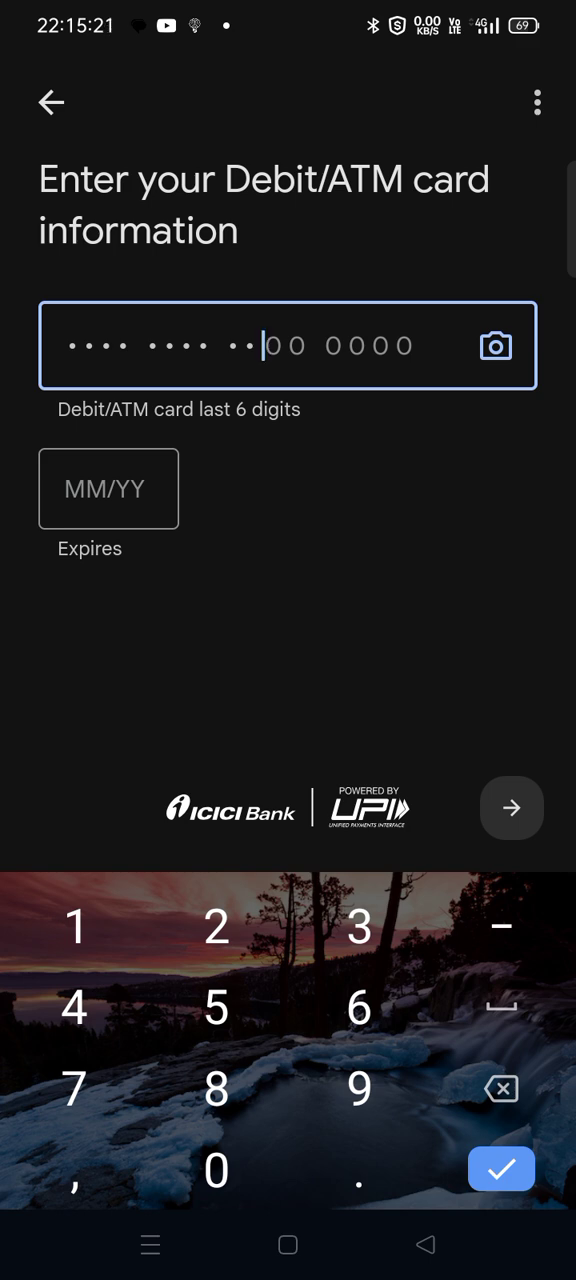
pyautogui.click(216, 1170)
pyautogui.write('0')
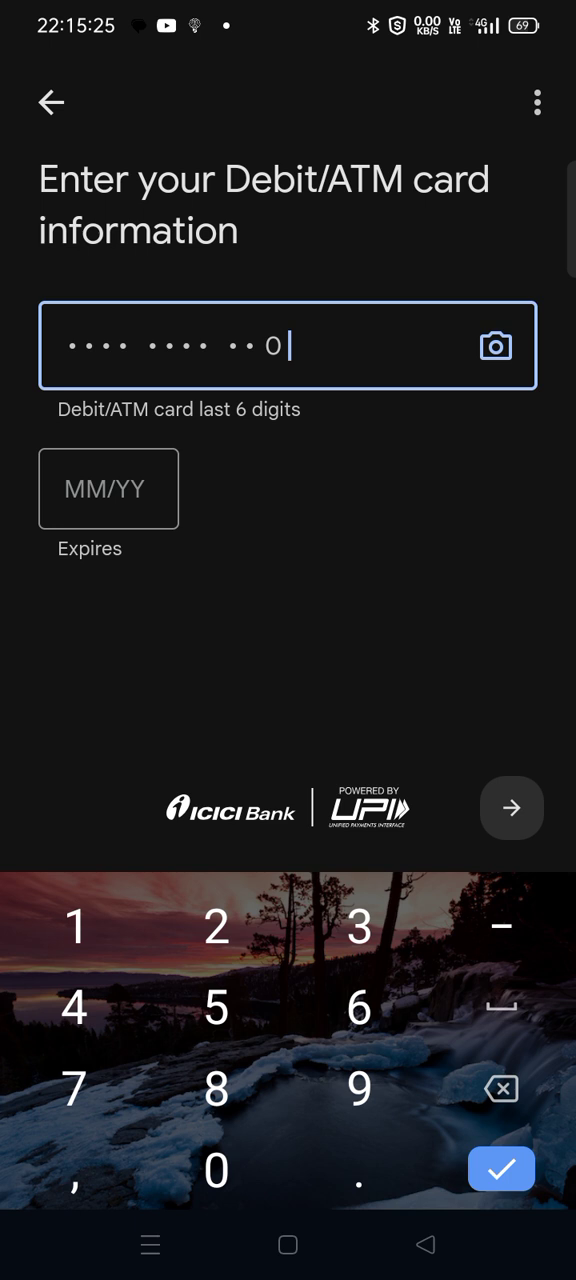
pyautogui.click(216, 1170)
pyautogui.click(358, 928)
pyautogui.write('0 3')
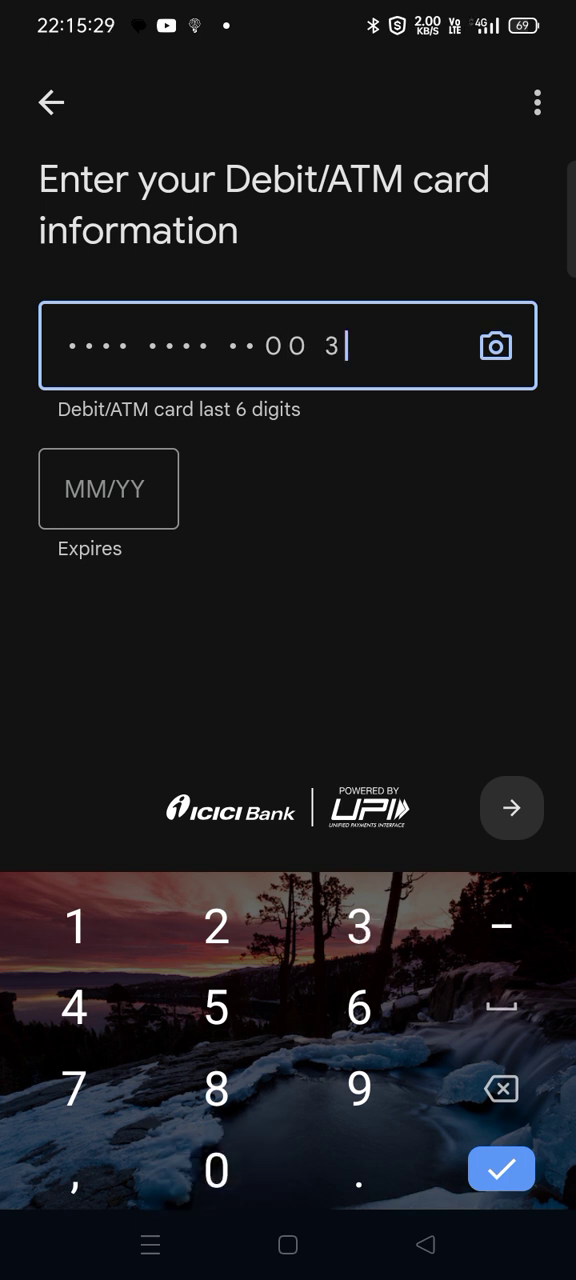
pyautogui.click(501, 1088)
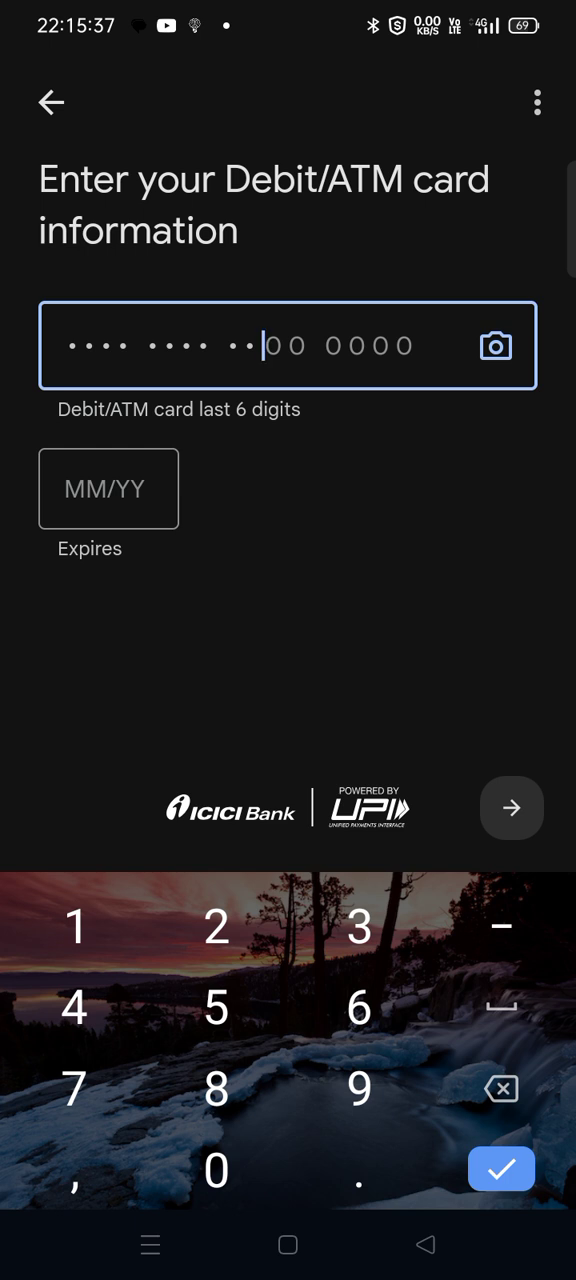
pyautogui.click(74, 926)
pyautogui.click(359, 926)
pyautogui.write('13')
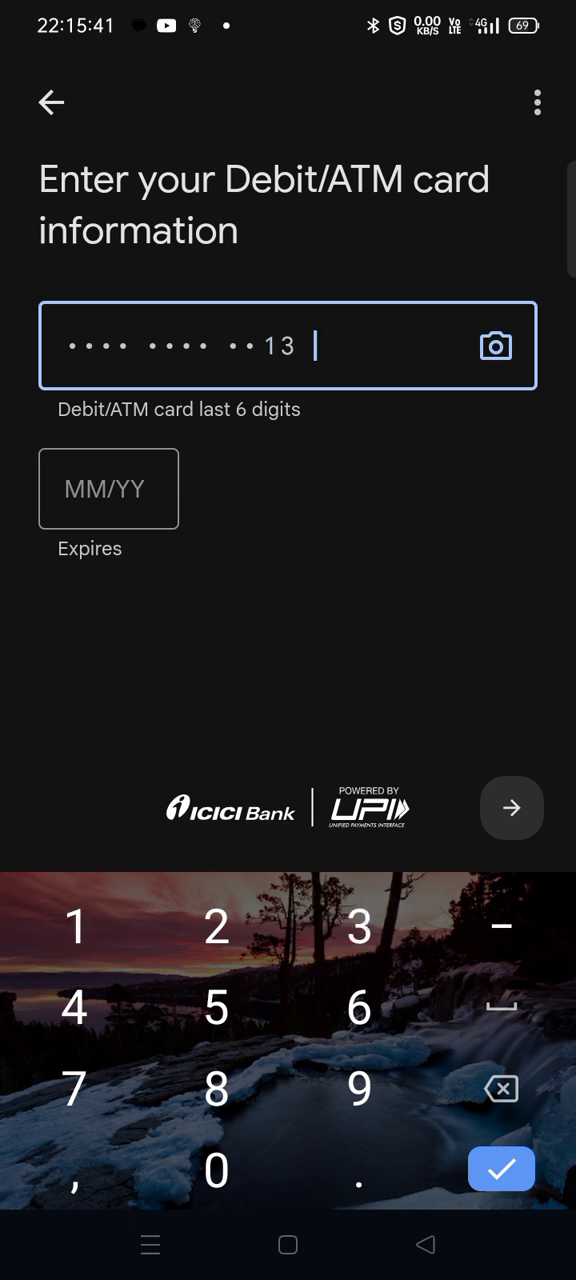
pyautogui.click(74, 1088)
pyautogui.click(74, 926)
pyautogui.click(74, 926)
pyautogui.click(359, 926)
# Enter expiry 08/22 in the MM/YY field, which is rejected as invalid.
pyautogui.click(108, 488)
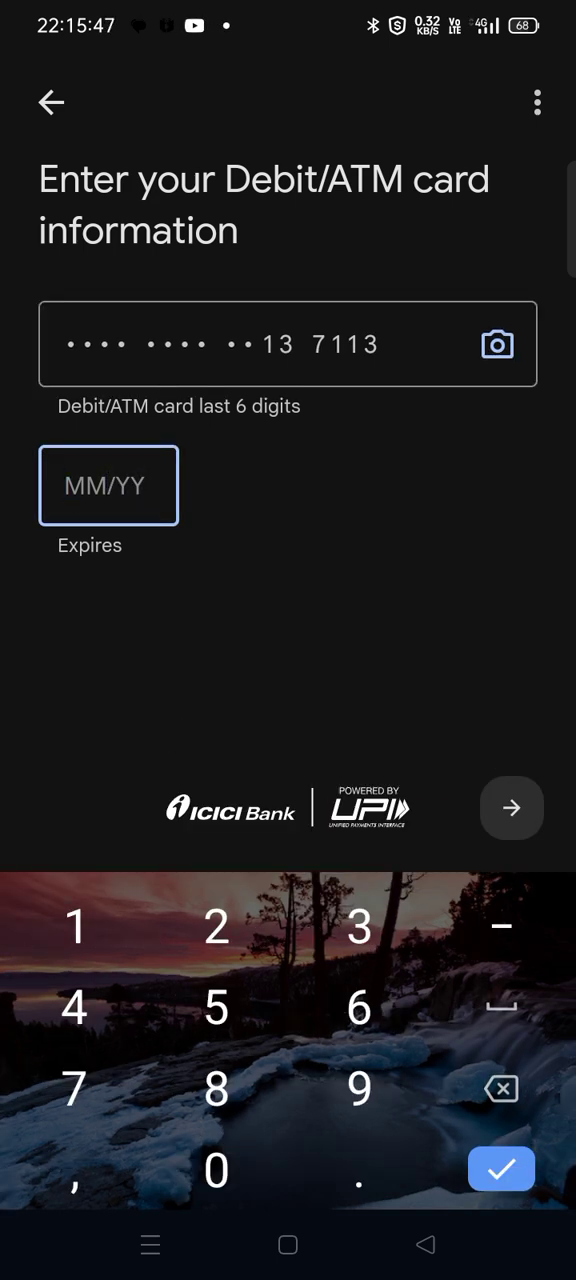
pyautogui.click(216, 1170)
pyautogui.click(216, 1088)
pyautogui.write('08/')
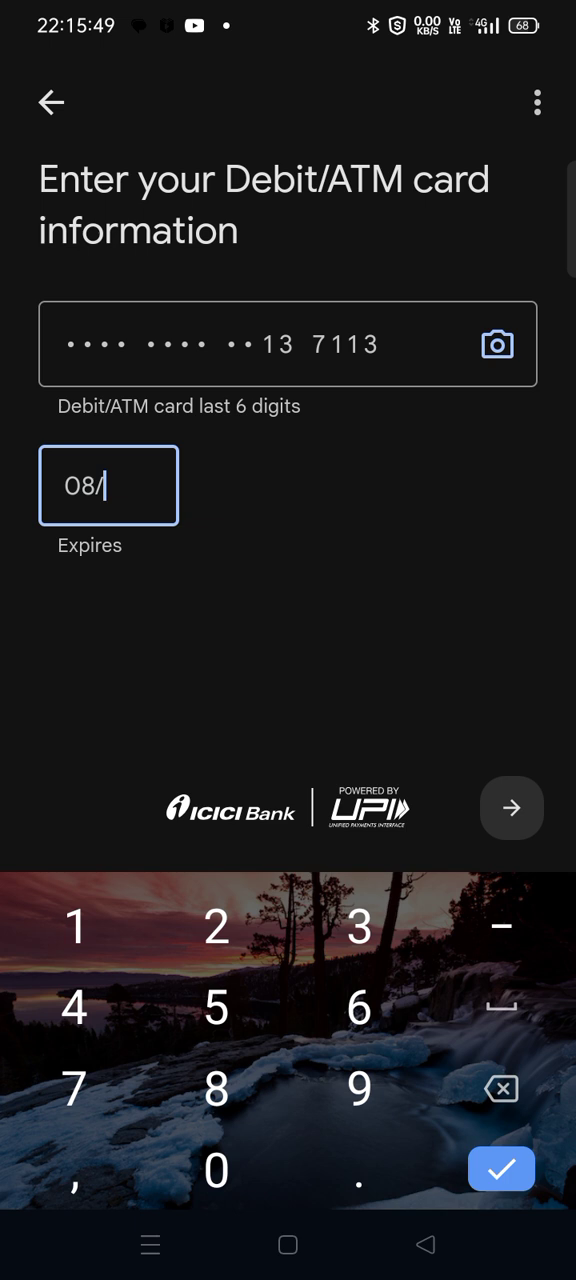
pyautogui.click(216, 926)
pyautogui.click(216, 926)
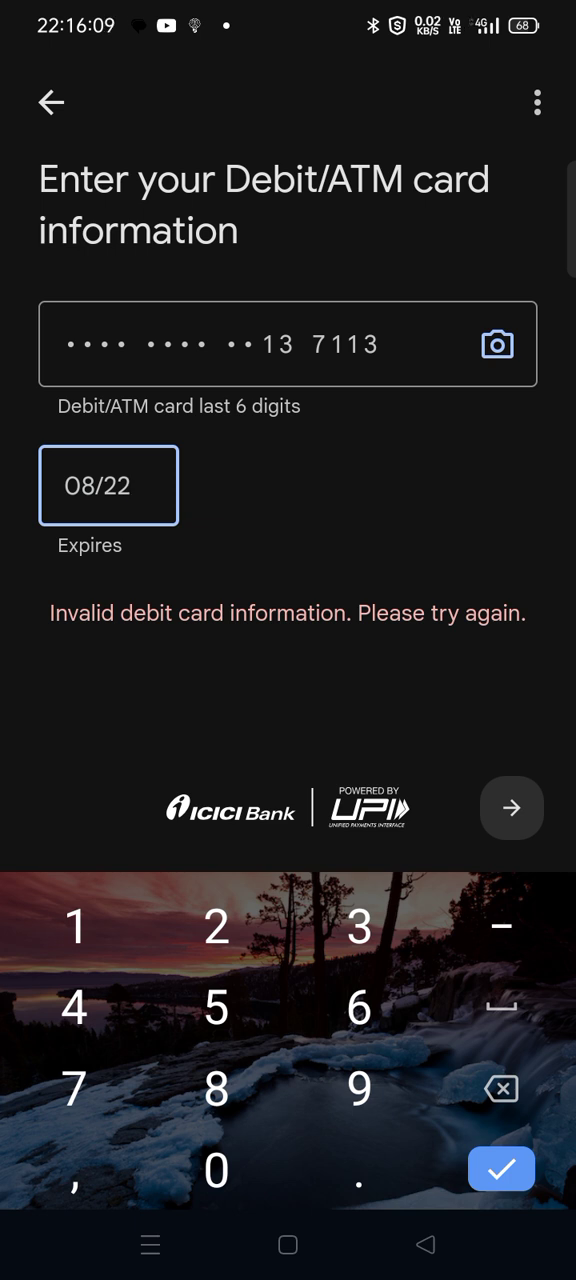
# Clear the rejected expiry date and erase the card digits.
pyautogui.click(501, 1088)
pyautogui.click(73, 1088)
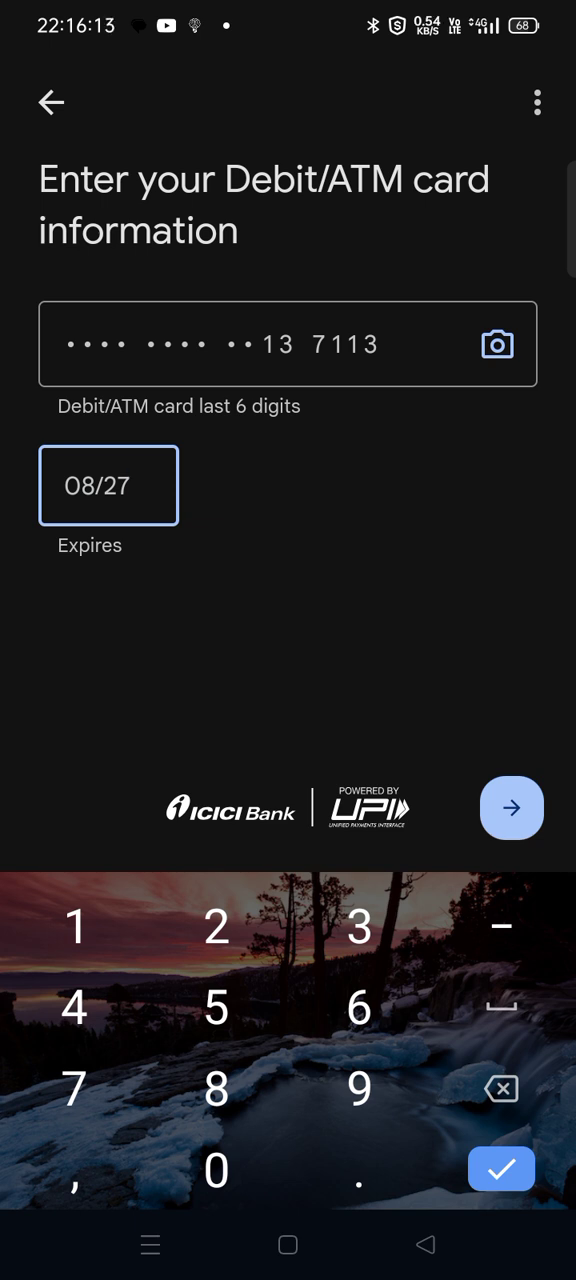
pyautogui.click(501, 1088)
pyautogui.click(400, 345)
pyautogui.click(501, 1088)
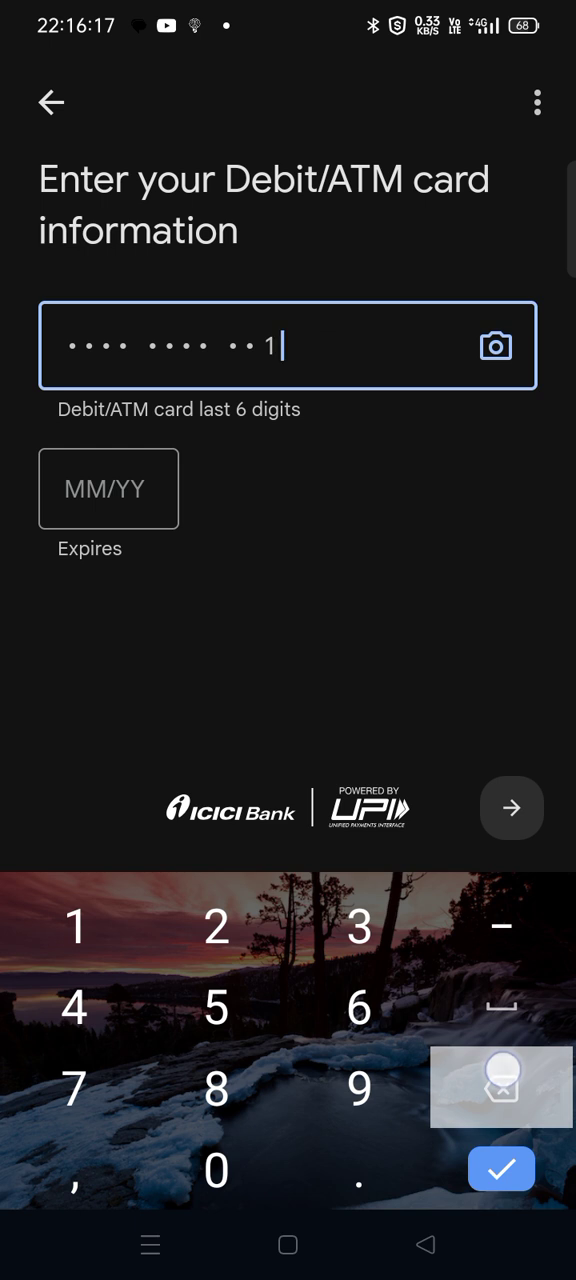
pyautogui.click(501, 1088)
pyautogui.click(501, 1088)
pyautogui.click(501, 1088)
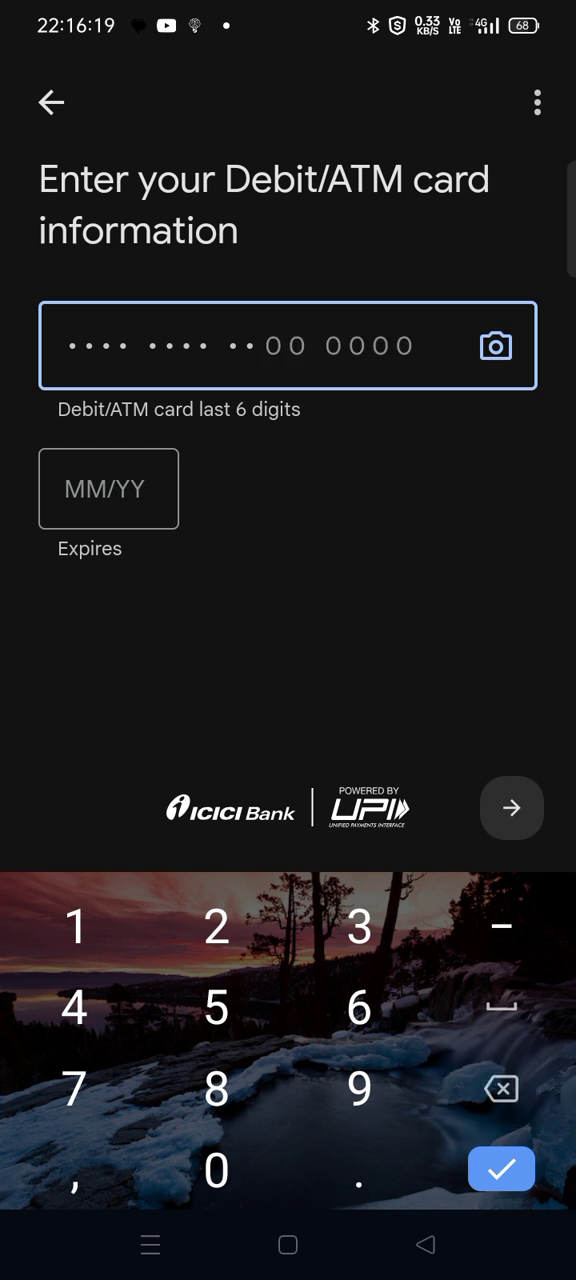
pyautogui.click(76, 928)
pyautogui.click(358, 928)
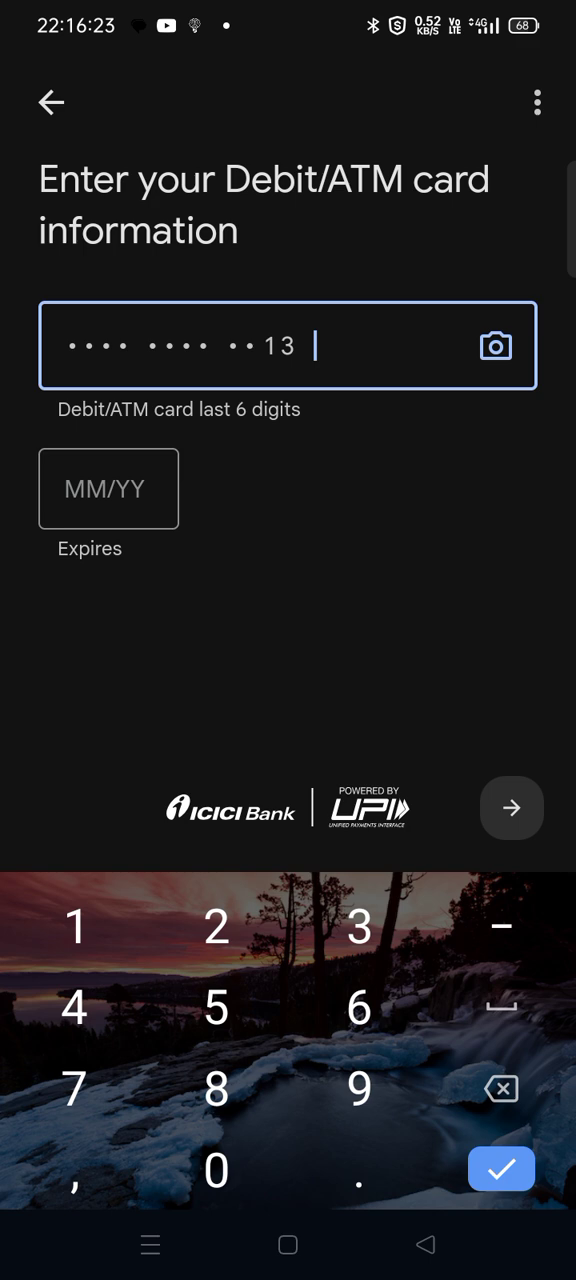
pyautogui.click(74, 1088)
pyautogui.click(76, 928)
pyautogui.click(76, 928)
pyautogui.click(358, 928)
pyautogui.click(108, 488)
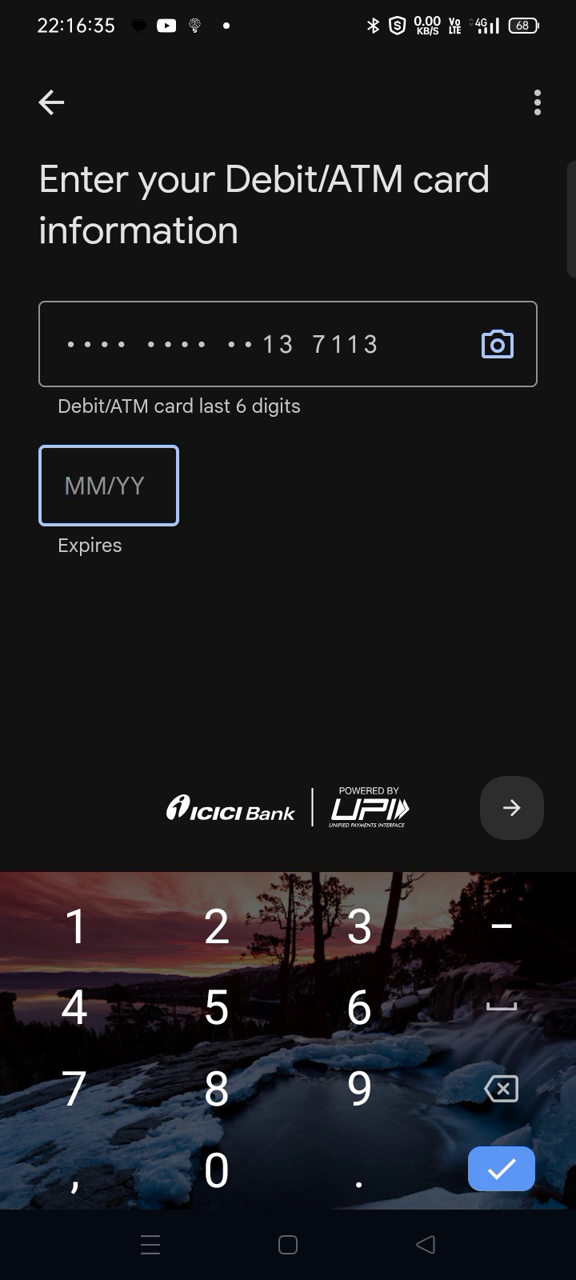
# Enter the expiry date 08/27 on the debit card form.
pyautogui.click(216, 1170)
pyautogui.click(216, 1090)
pyautogui.click(216, 927)
pyautogui.click(73, 1088)
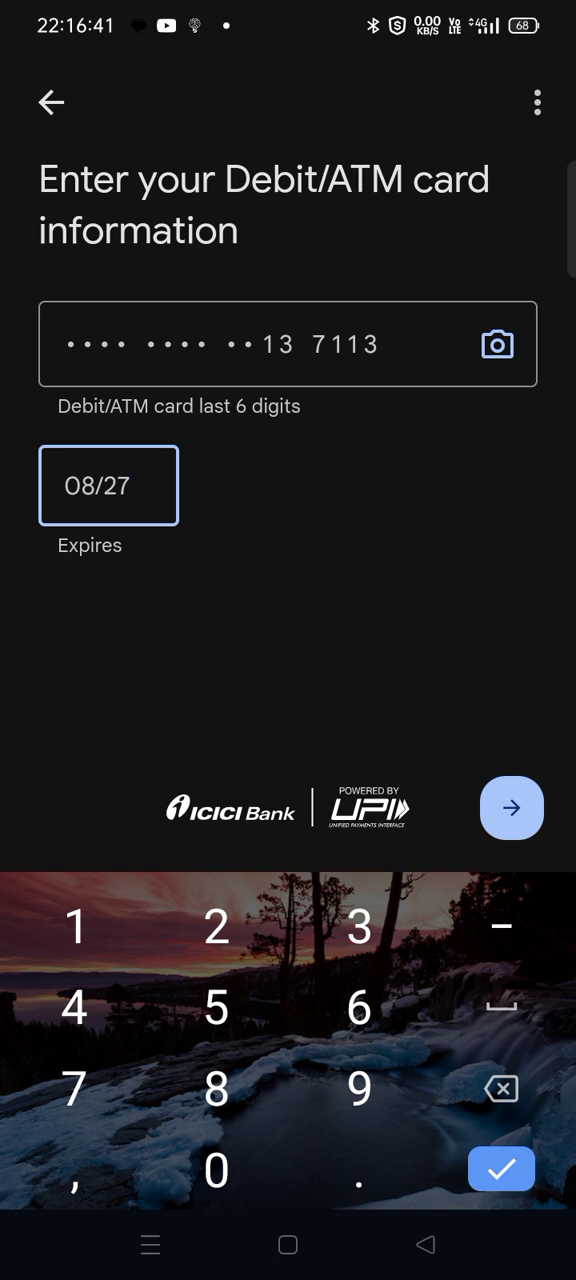